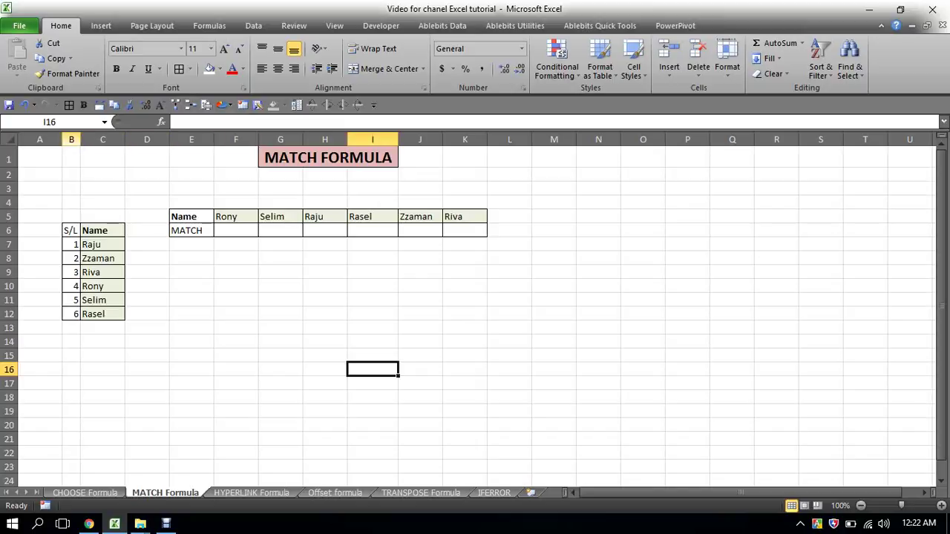
Look over the serial-number column, name list C7:C12 and header rows E5:K6, then select F6.
{"action": "left_click", "coordinate": [72, 140]}
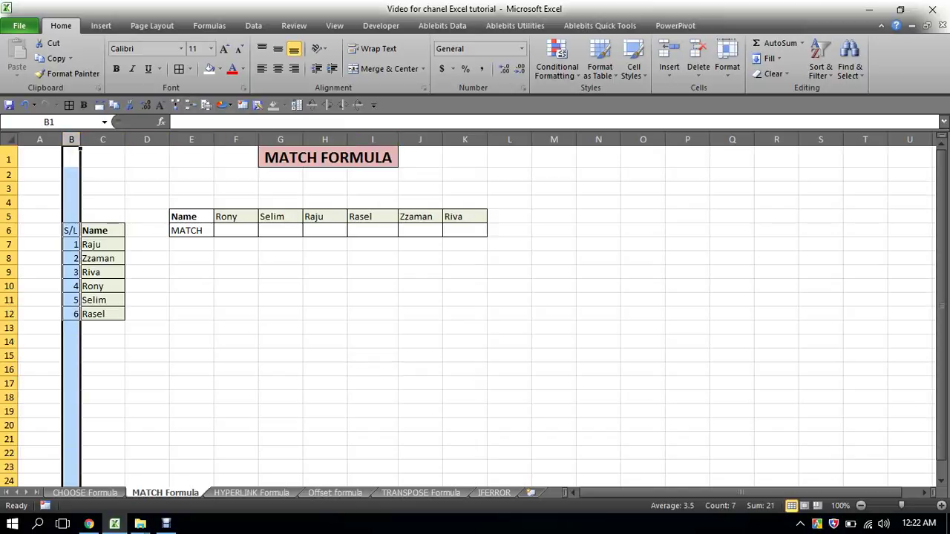
{"action": "left_click", "coordinate": [103, 139]}
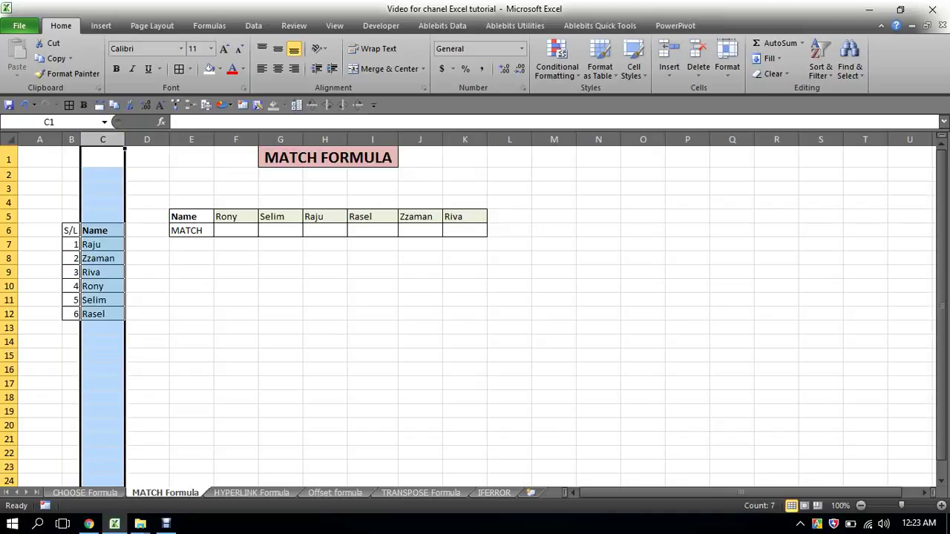
{"action": "left_click_drag", "start_coordinate": [192, 217], "coordinate": [465, 231]}
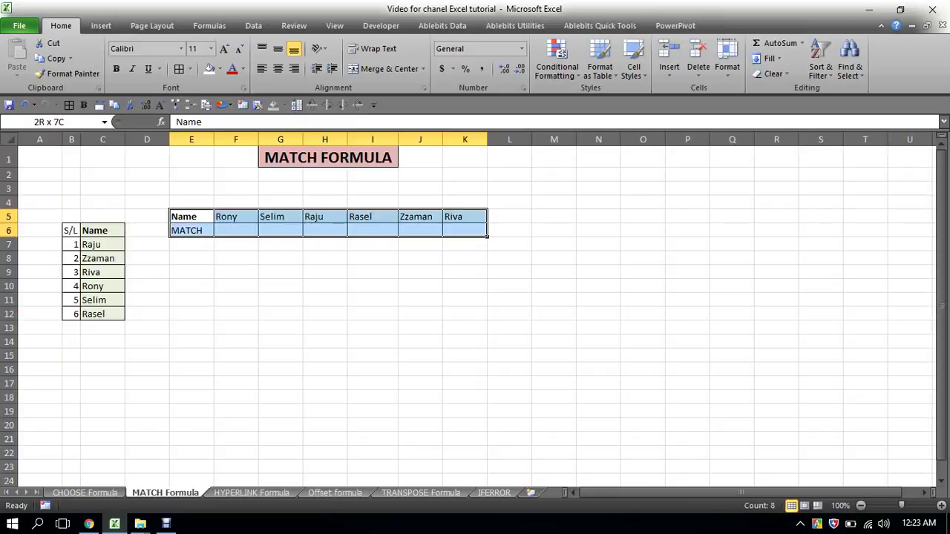
{"action": "left_click", "coordinate": [102, 140]}
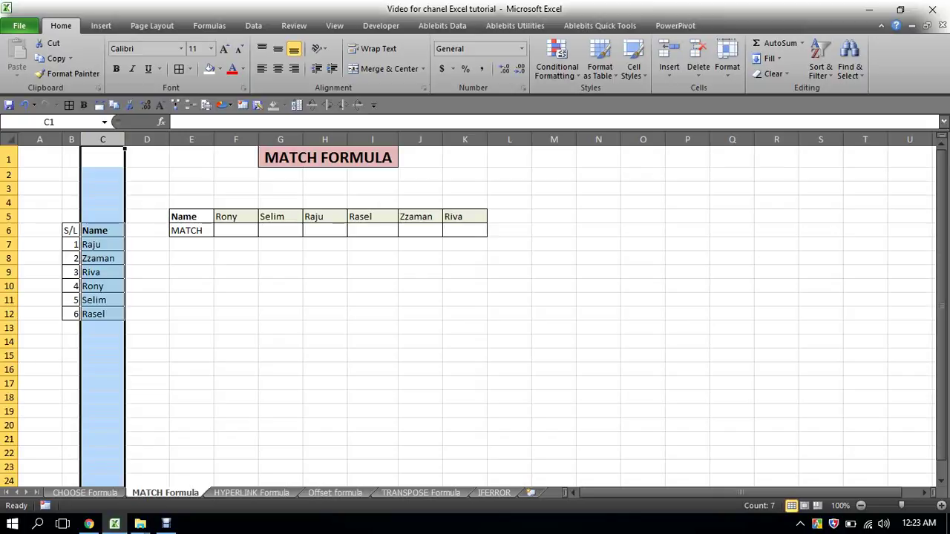
{"action": "left_click", "coordinate": [465, 285]}
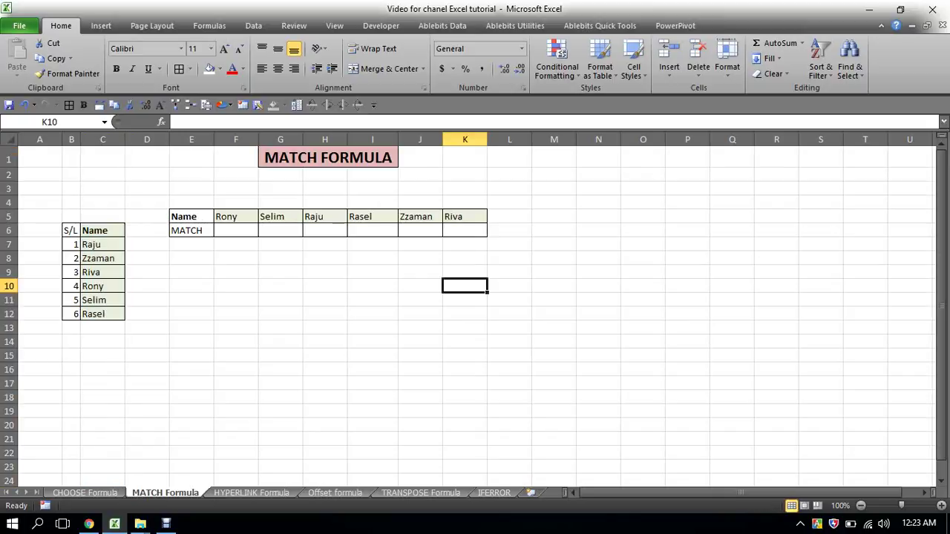
{"action": "left_click", "coordinate": [256, 231]}
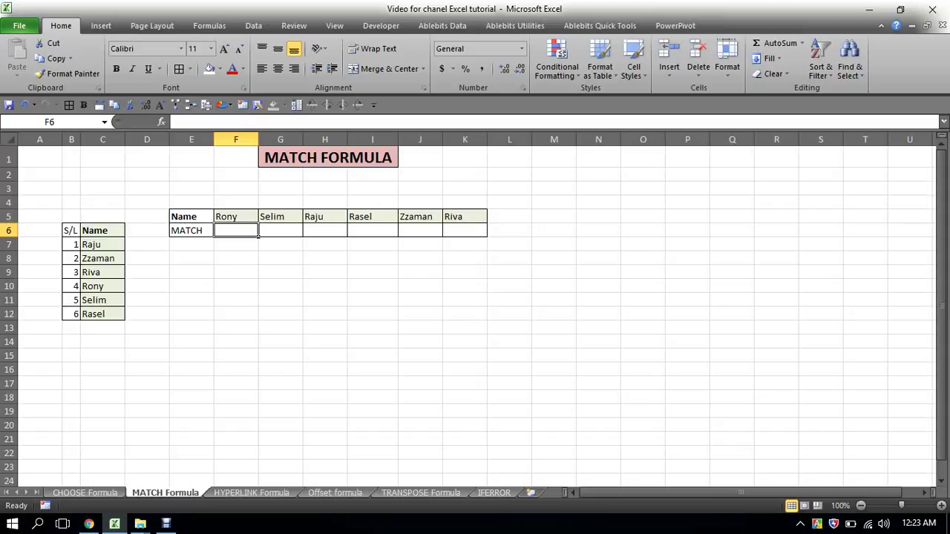
{"action": "left_click", "coordinate": [280, 285]}
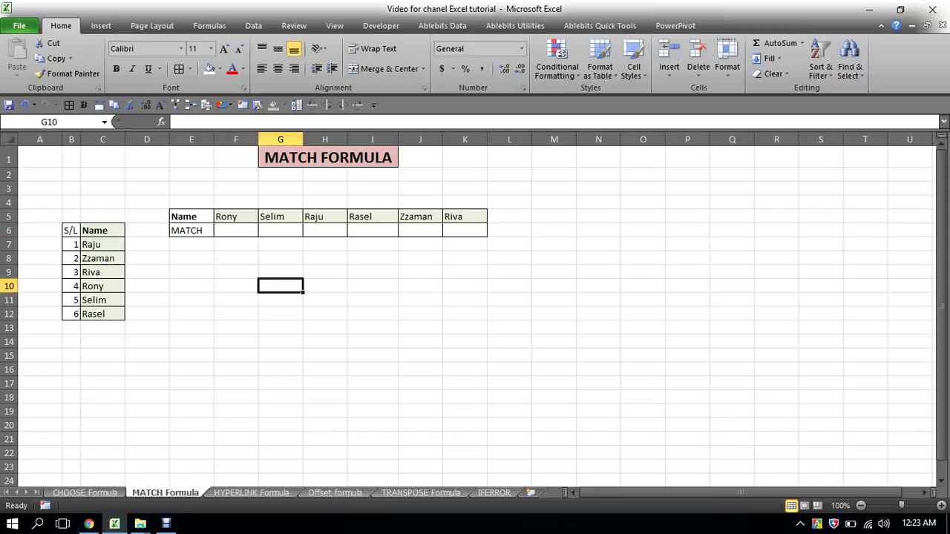
{"action": "left_click", "coordinate": [235, 230]}
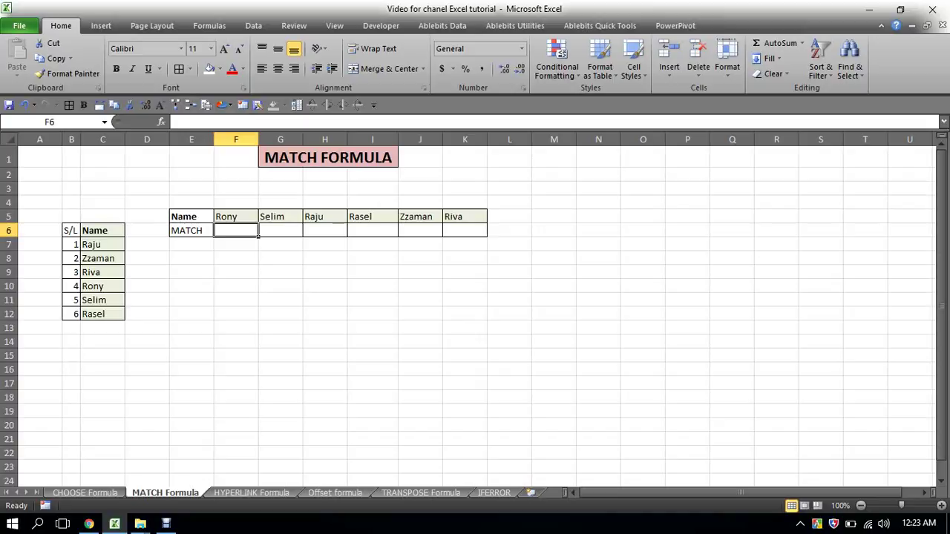
Enter =MATCH(F5,$C$7:$C$12,0) in F6 to find Rony's position in the name list.
{"action": "type", "text": "=m"}
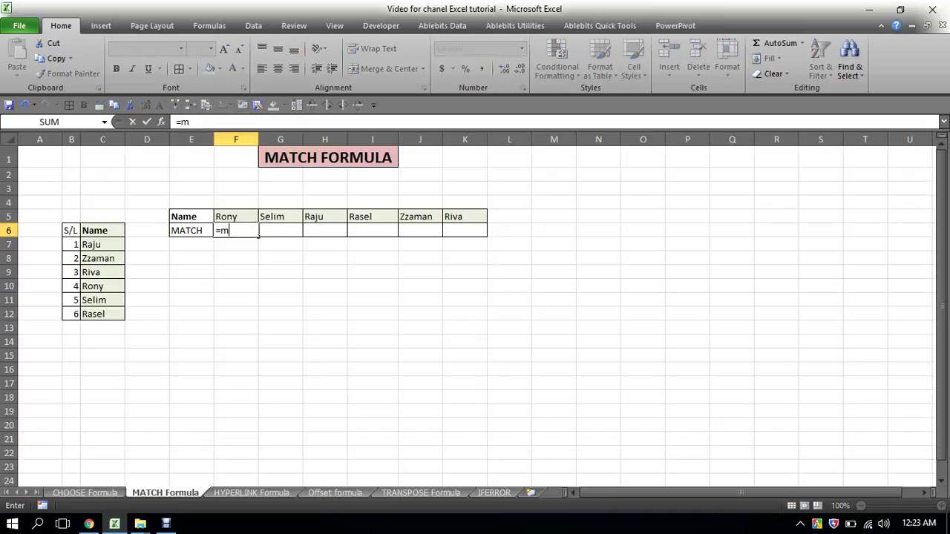
{"action": "type", "text": "atc"}
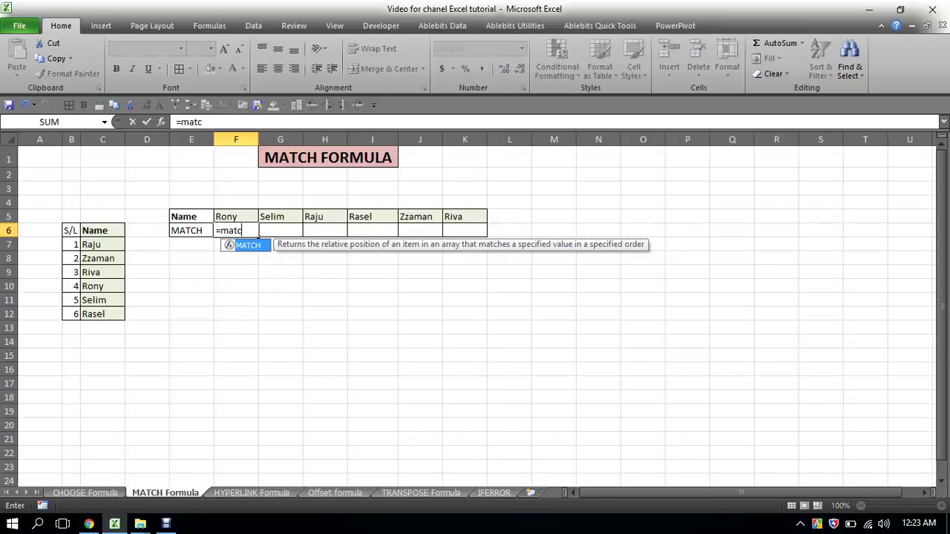
{"action": "type", "text": "h"}
{"action": "type", "text": "("}
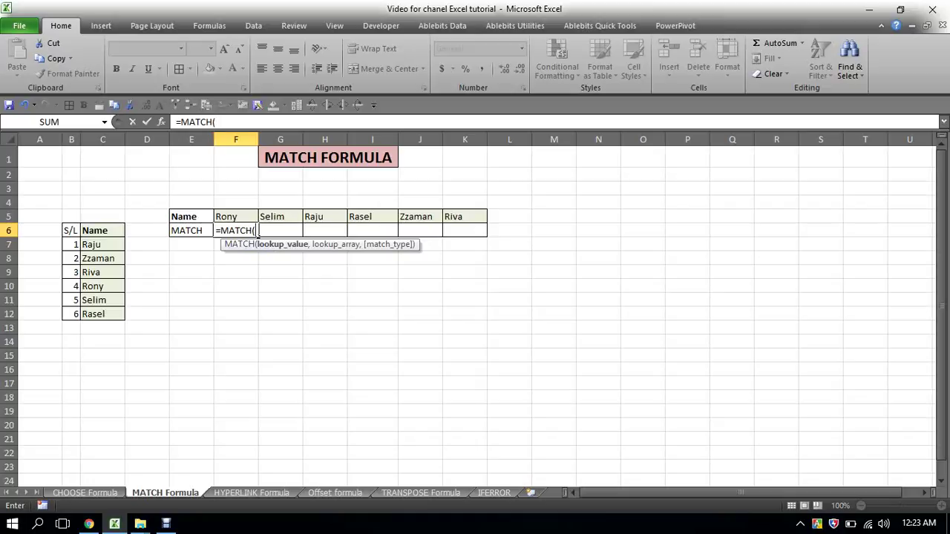
{"action": "key", "text": "Up"}
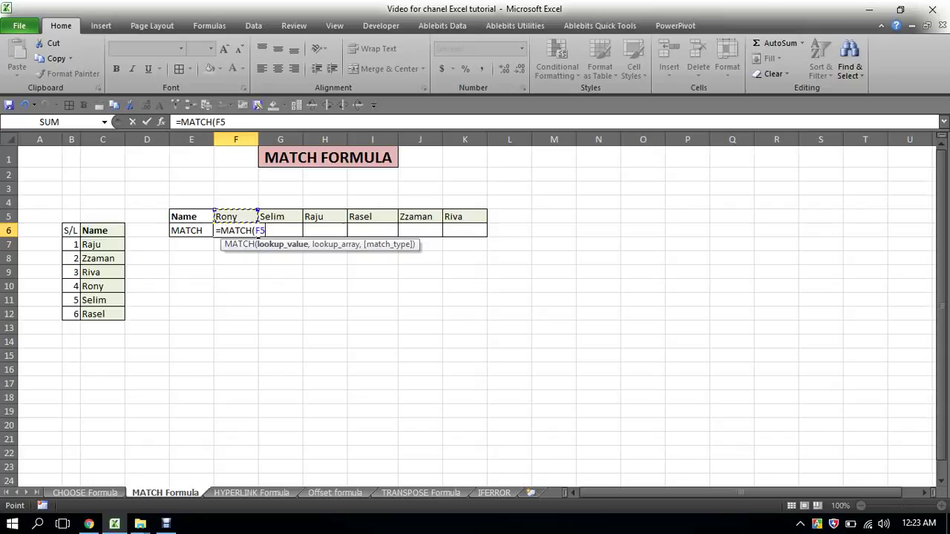
{"action": "type", "text": ","}
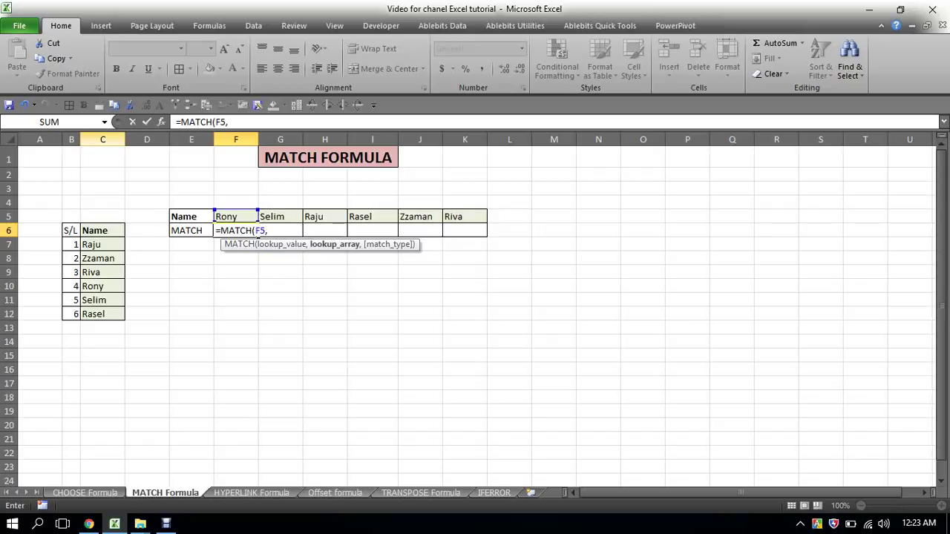
{"action": "left_click_drag", "start_coordinate": [100, 244], "coordinate": [111, 315]}
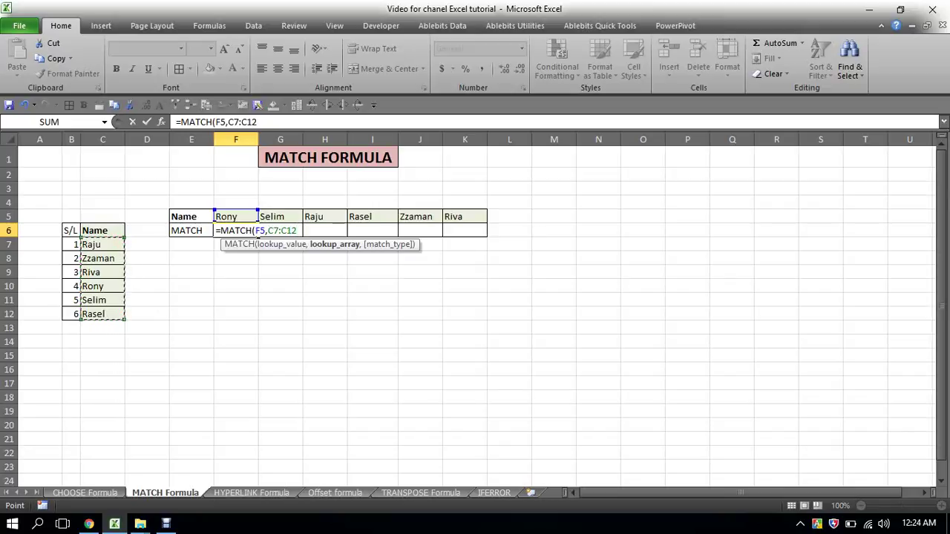
{"action": "key", "text": "F4"}
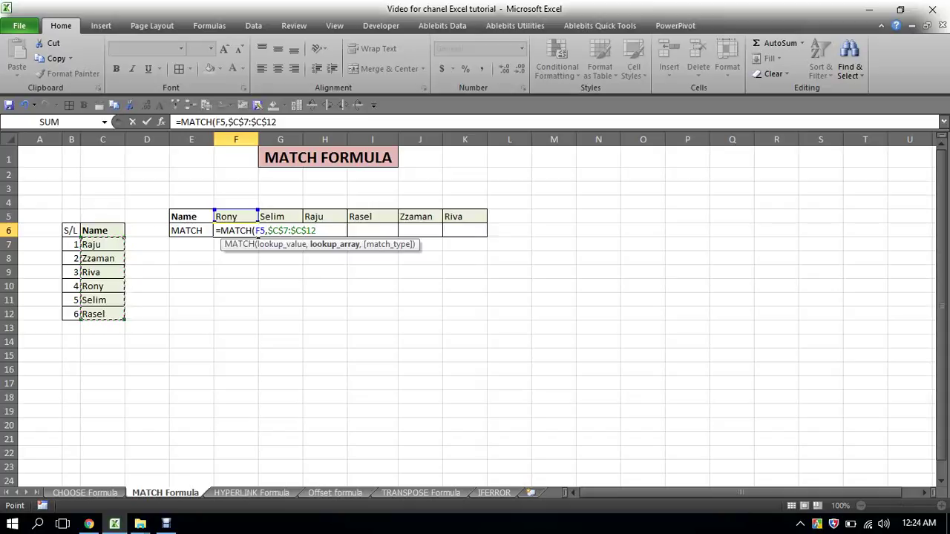
{"action": "type", "text": ","}
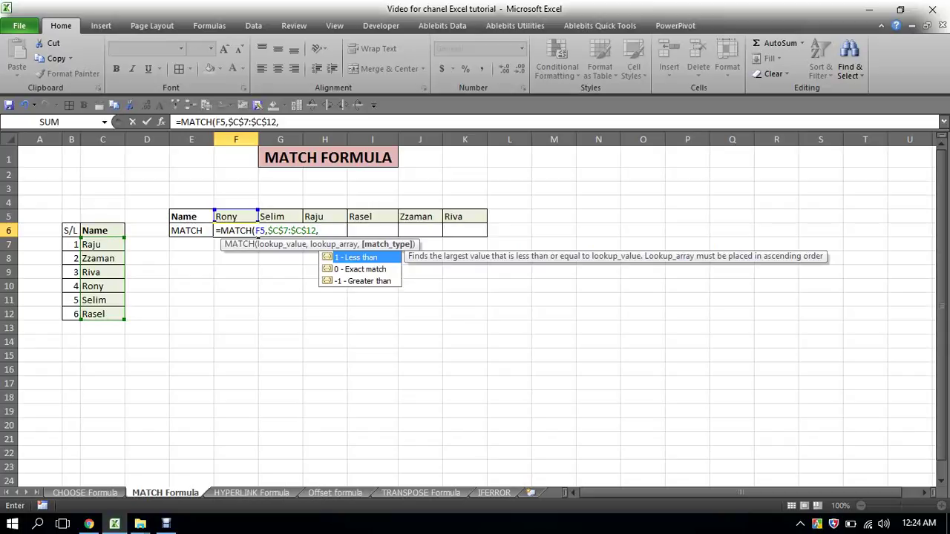
{"action": "type", "text": "0"}
{"action": "type", "text": ")"}
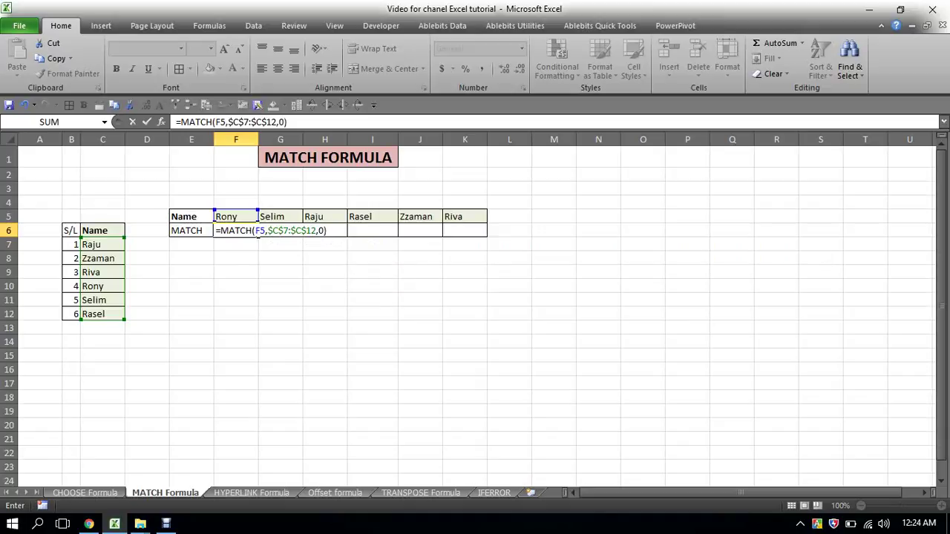
{"action": "key", "text": "Return"}
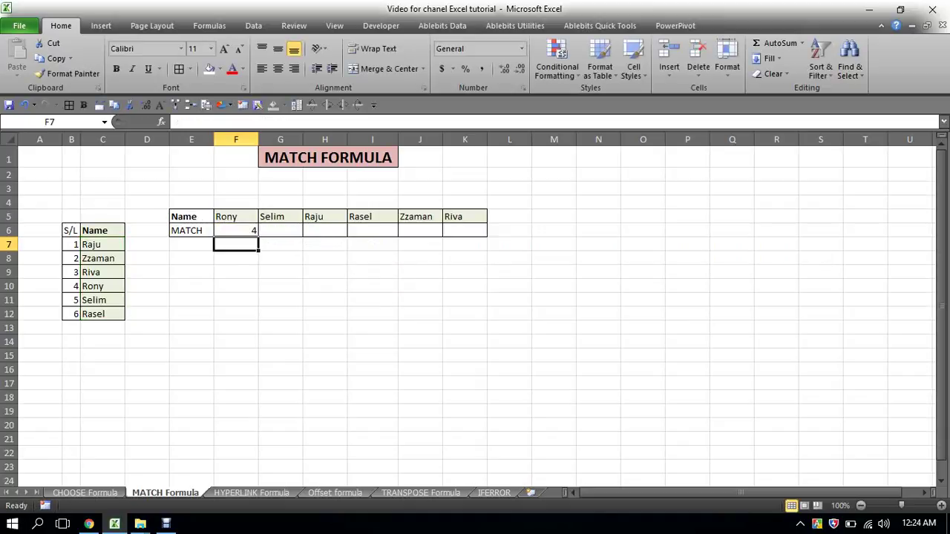
Fill the MATCH formula from F6 across to K6, returning 4, 5, 1, 6, 2, 3.
{"action": "left_click", "coordinate": [256, 231]}
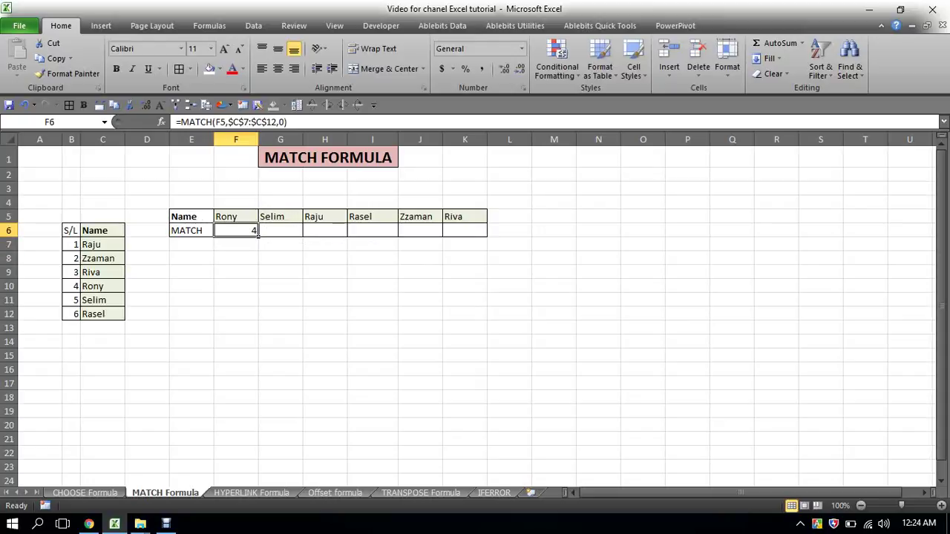
{"action": "left_click_drag", "start_coordinate": [257, 232], "coordinate": [482, 233]}
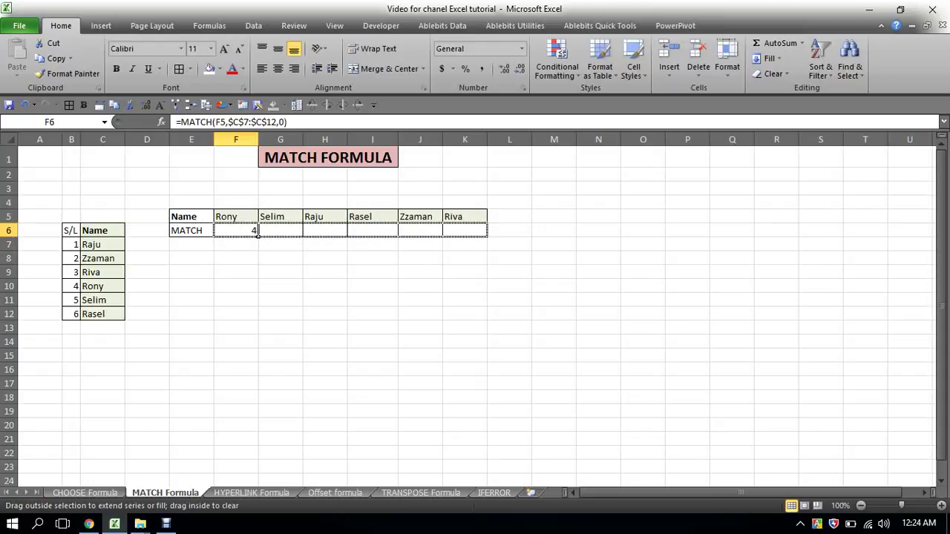
{"action": "left_click_drag", "start_coordinate": [484, 232], "coordinate": [486, 234]}
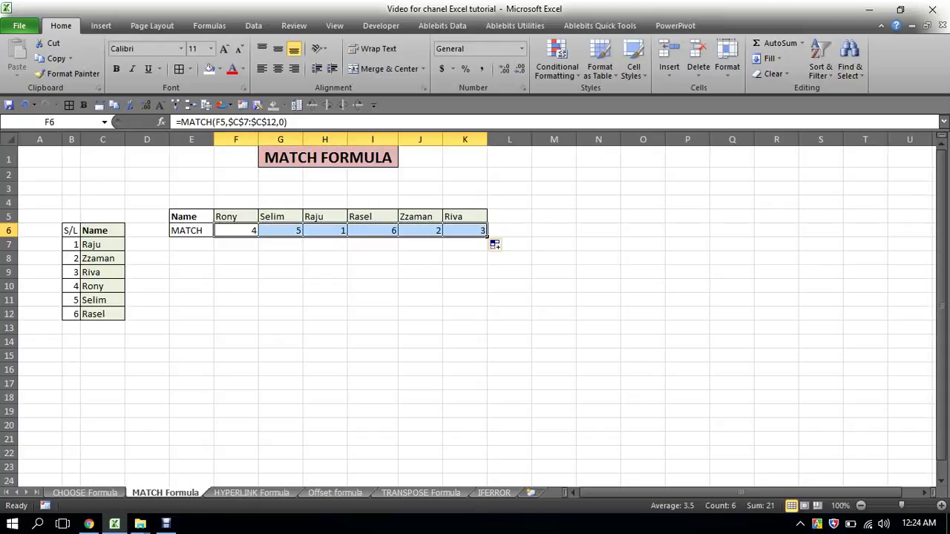
{"action": "left_click", "coordinate": [97, 286]}
Fill Rony's list entry B10:C10 and his MATCH result F6 with yellow.
{"action": "left_click", "coordinate": [11, 286]}
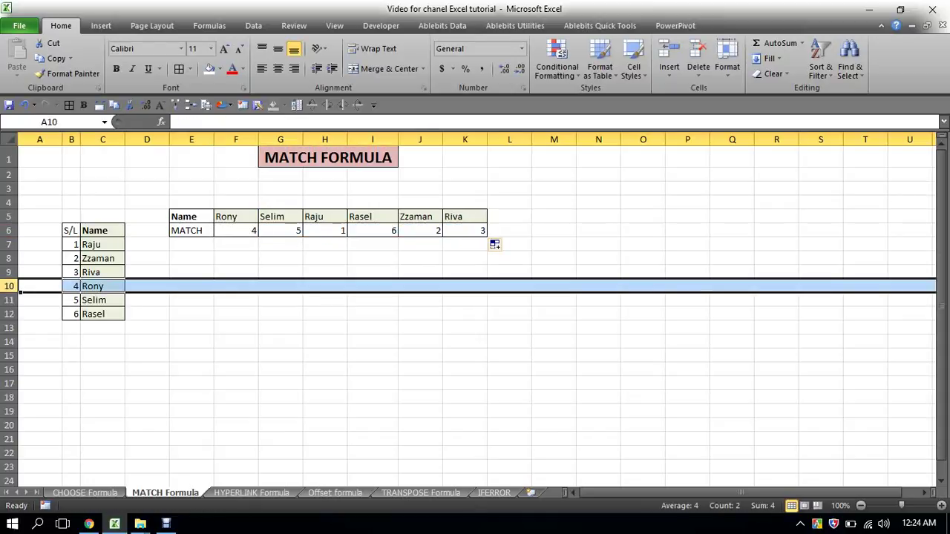
{"action": "left_click", "coordinate": [191, 328]}
{"action": "left_click_drag", "start_coordinate": [72, 286], "coordinate": [119, 288]}
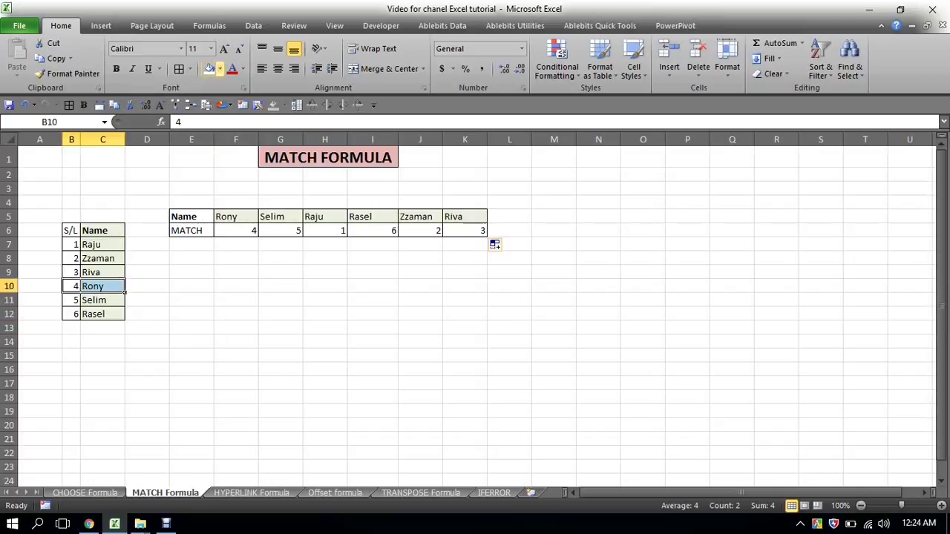
{"action": "left_click", "coordinate": [220, 68]}
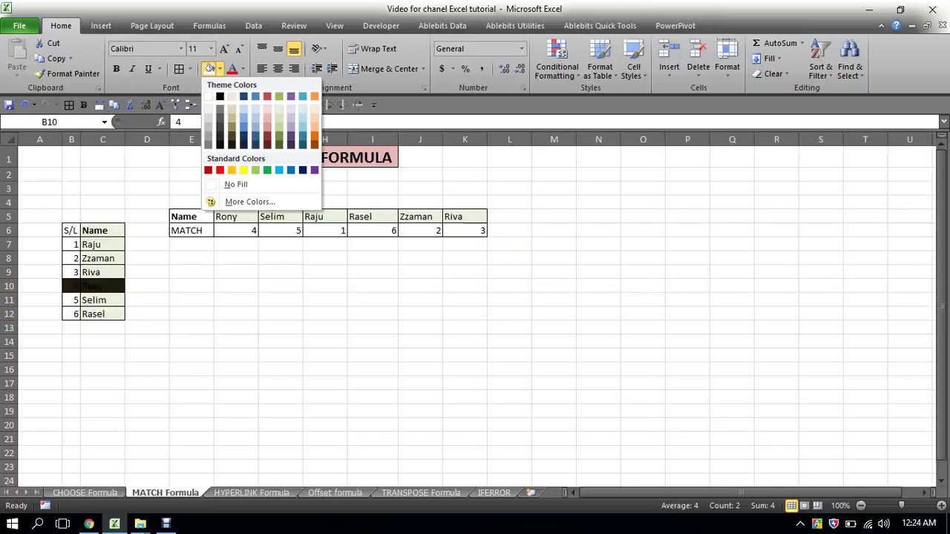
{"action": "left_click", "coordinate": [244, 170]}
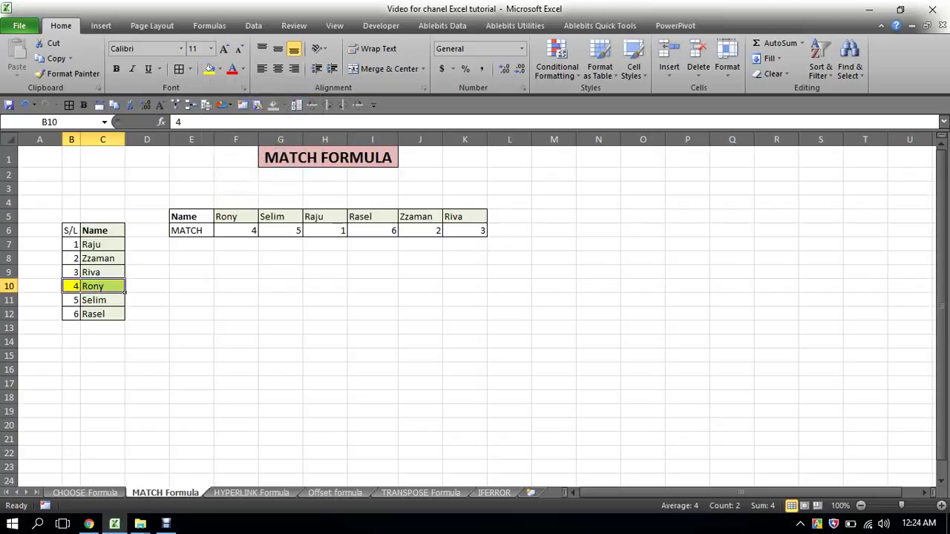
{"action": "left_click", "coordinate": [256, 232]}
{"action": "left_click", "coordinate": [209, 69]}
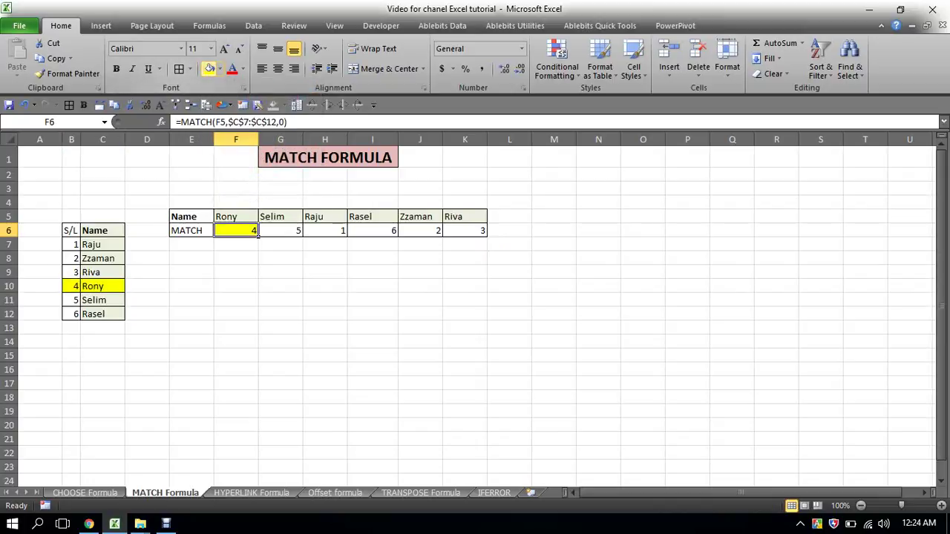
Fill Selim's MATCH result G6 and his list entry B11:C11 with yellow.
{"action": "left_click", "coordinate": [299, 221]}
{"action": "left_click", "coordinate": [300, 232]}
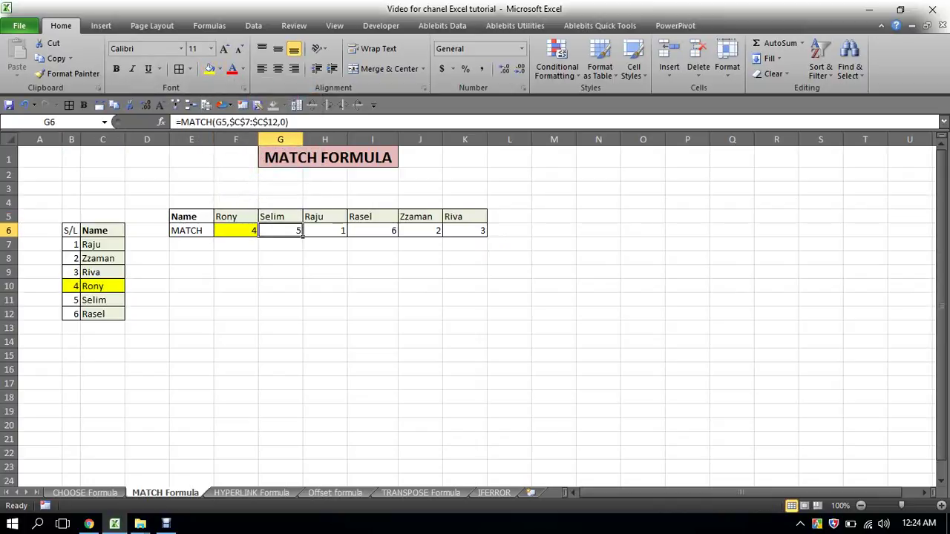
{"action": "left_click", "coordinate": [209, 68]}
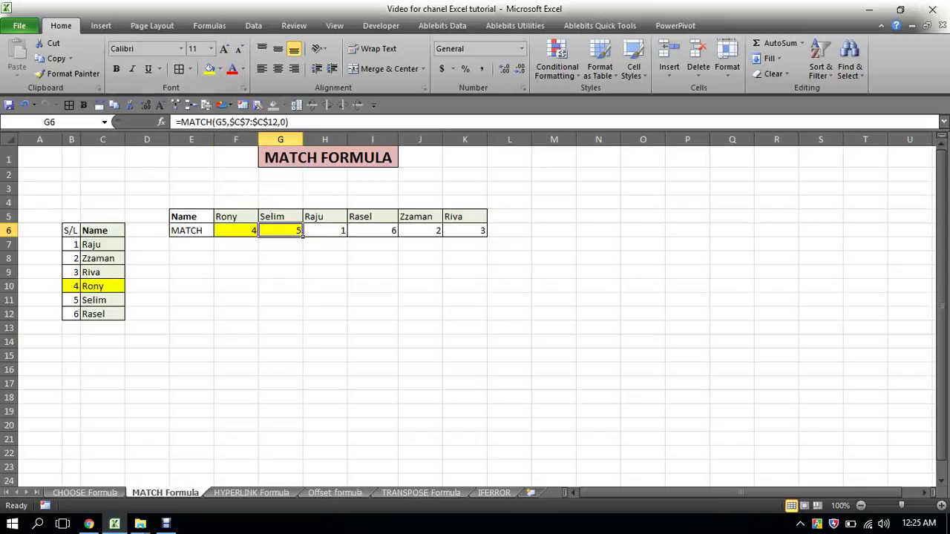
{"action": "left_click", "coordinate": [112, 300]}
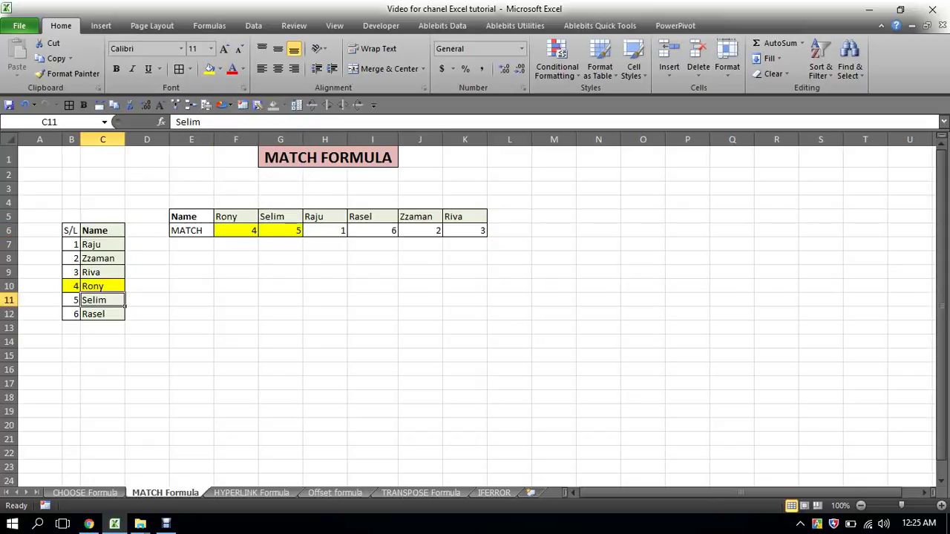
{"action": "left_click_drag", "start_coordinate": [72, 300], "coordinate": [104, 299]}
{"action": "left_click", "coordinate": [209, 68]}
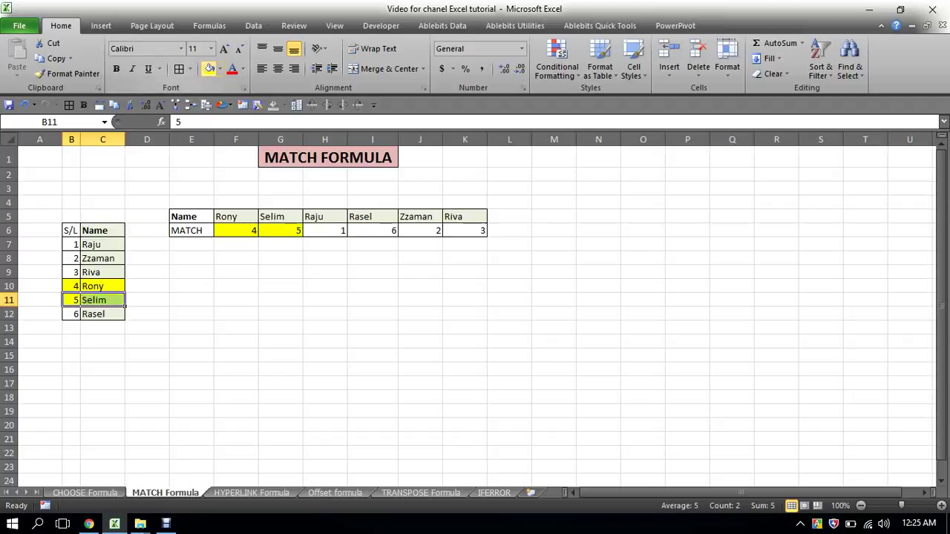
Fill Raju's list entry B7:C7 and his MATCH result H6 with yellow.
{"action": "left_click", "coordinate": [341, 232]}
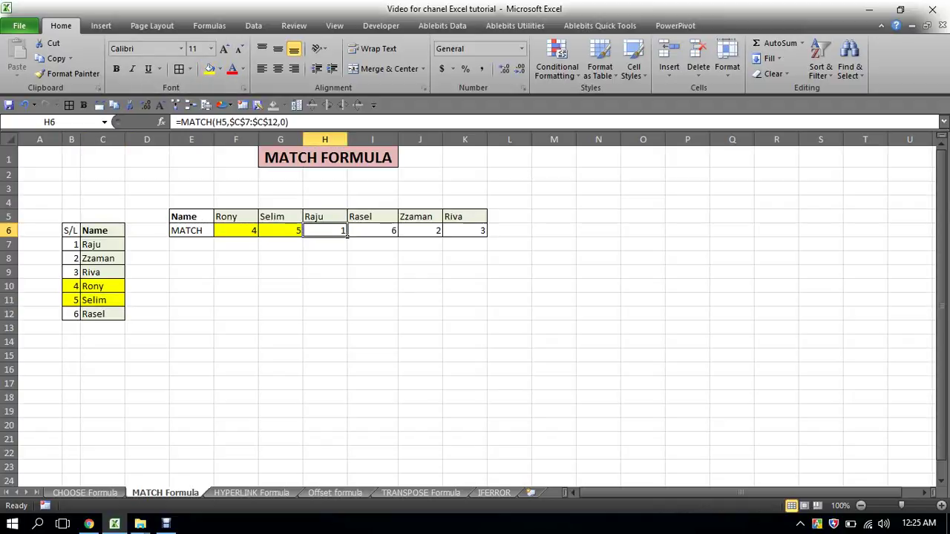
{"action": "left_click_drag", "start_coordinate": [72, 244], "coordinate": [104, 244]}
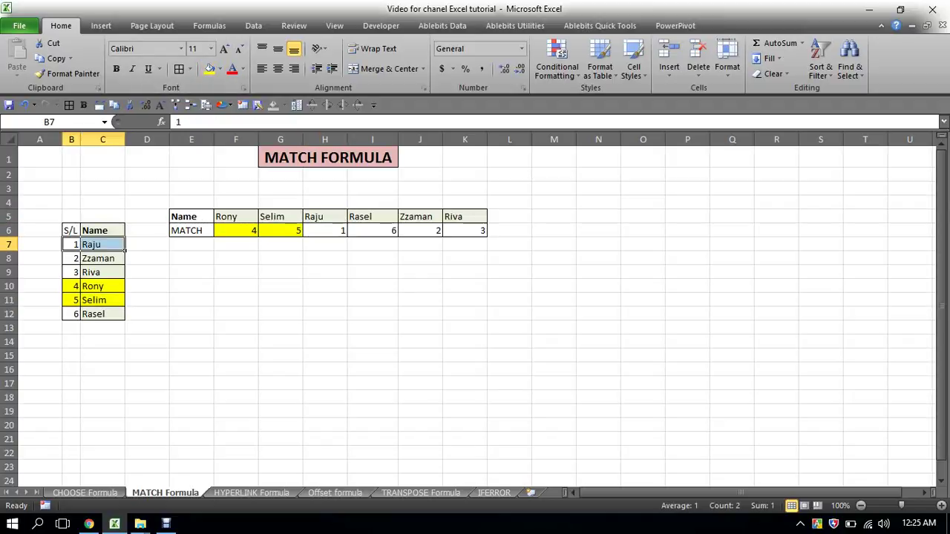
{"action": "left_click", "coordinate": [209, 68]}
{"action": "left_click", "coordinate": [341, 231]}
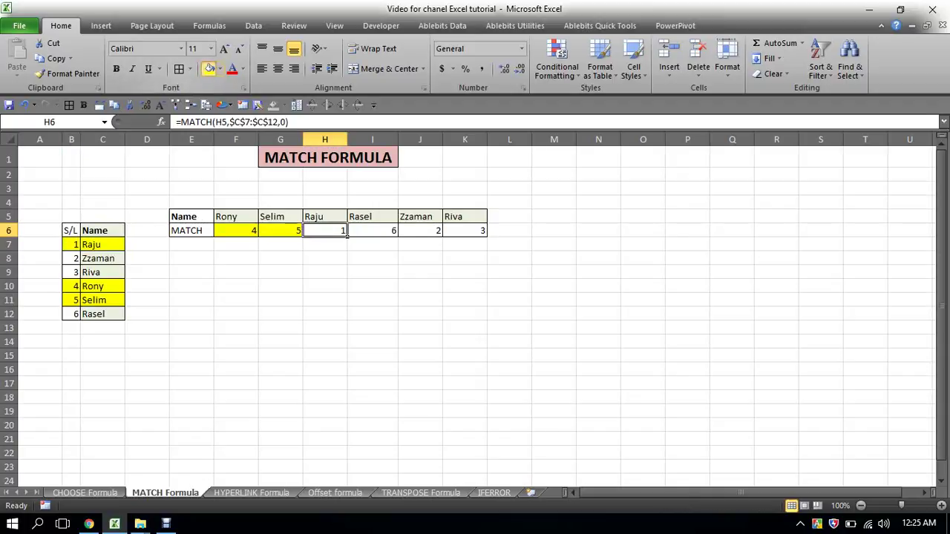
{"action": "left_click", "coordinate": [209, 68]}
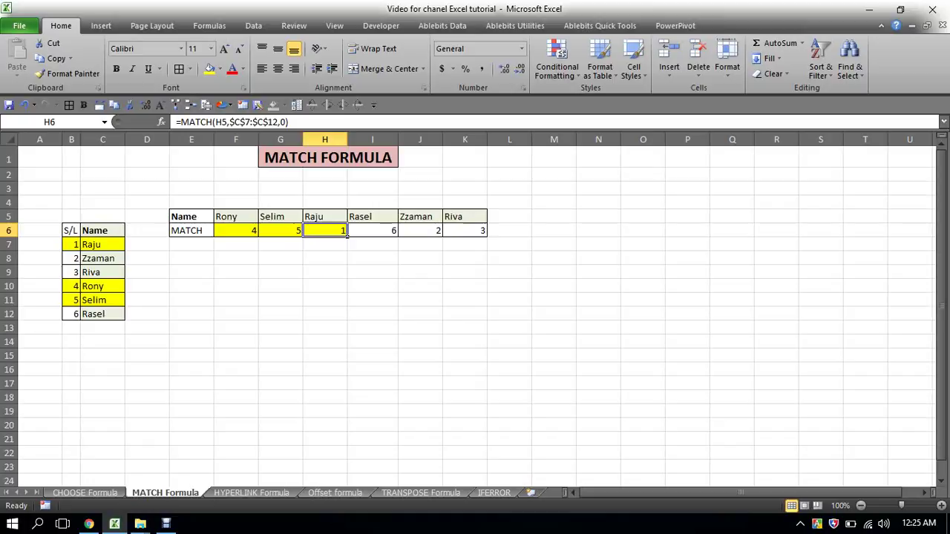
{"action": "left_click", "coordinate": [324, 271]}
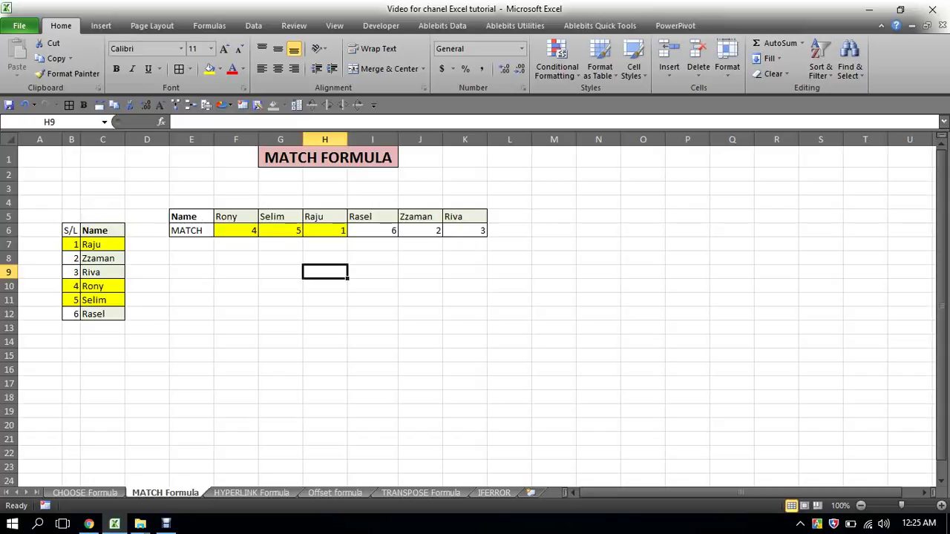
{"action": "left_click", "coordinate": [252, 230]}
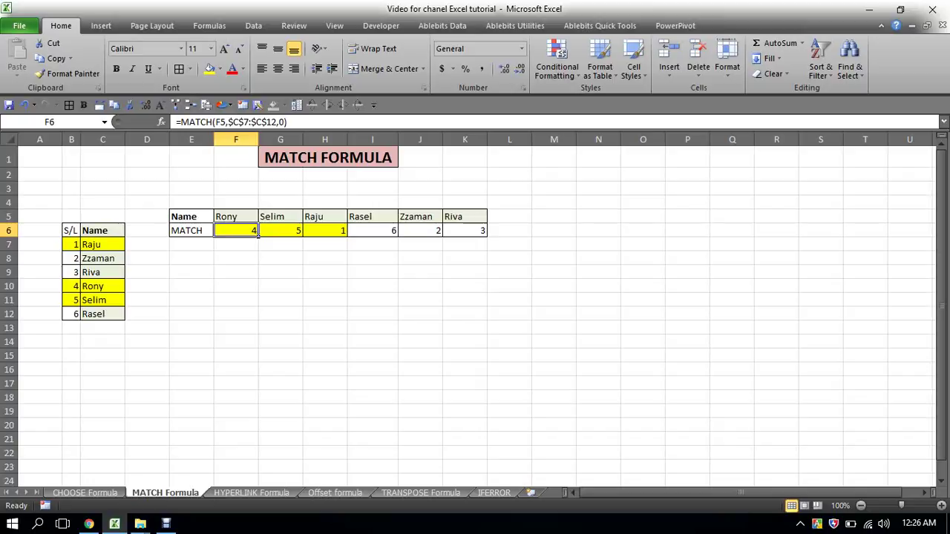
{"action": "left_click", "coordinate": [396, 232]}
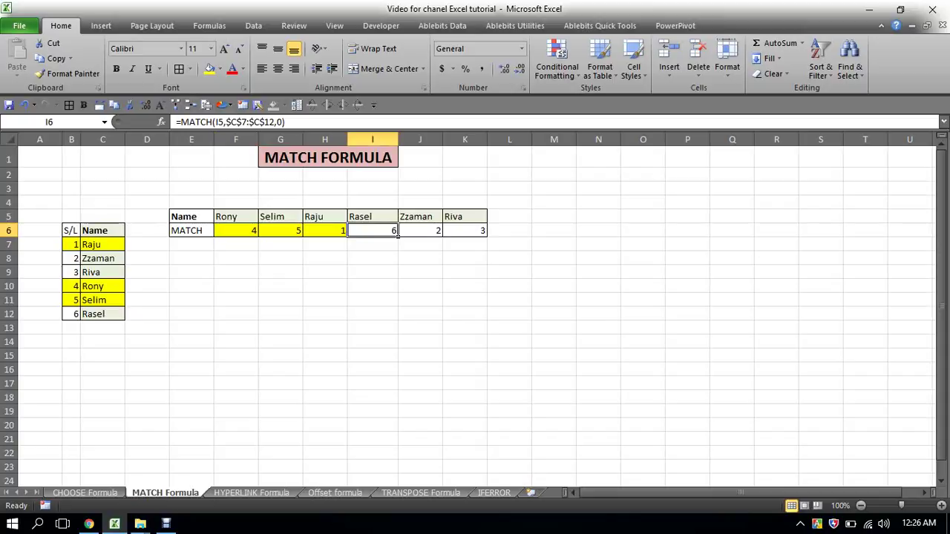
{"action": "left_click", "coordinate": [78, 316]}
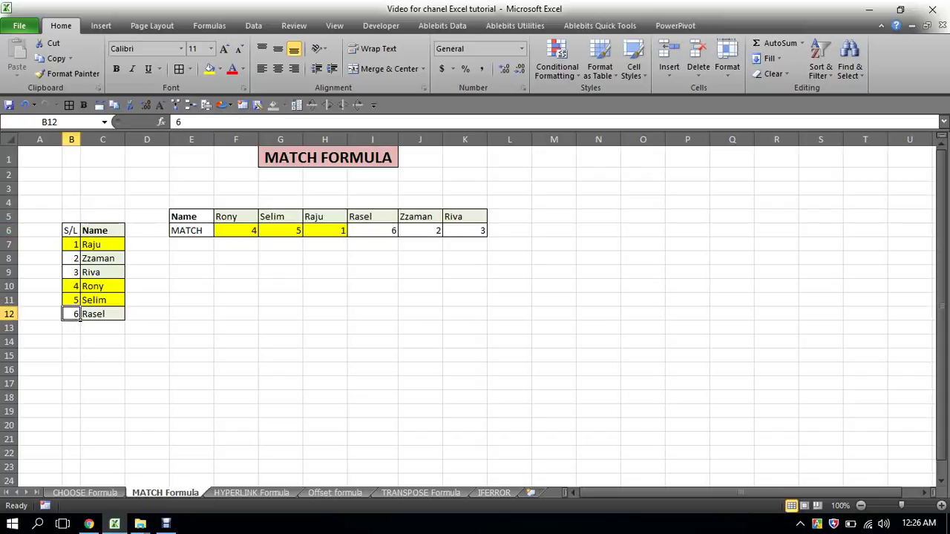
{"action": "left_click", "coordinate": [439, 233]}
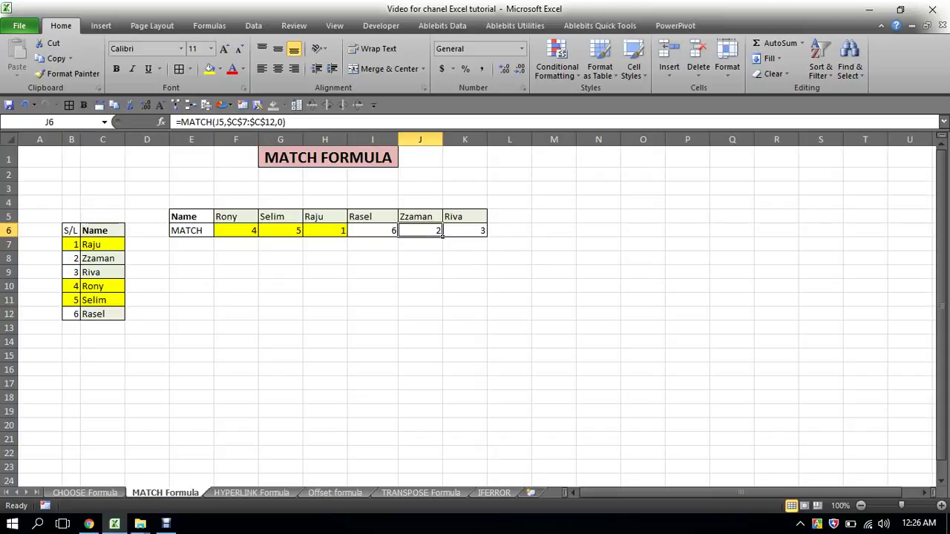
{"action": "left_click", "coordinate": [122, 260]}
{"action": "left_click", "coordinate": [438, 233]}
{"action": "left_click", "coordinate": [482, 232]}
{"action": "left_click", "coordinate": [123, 275]}
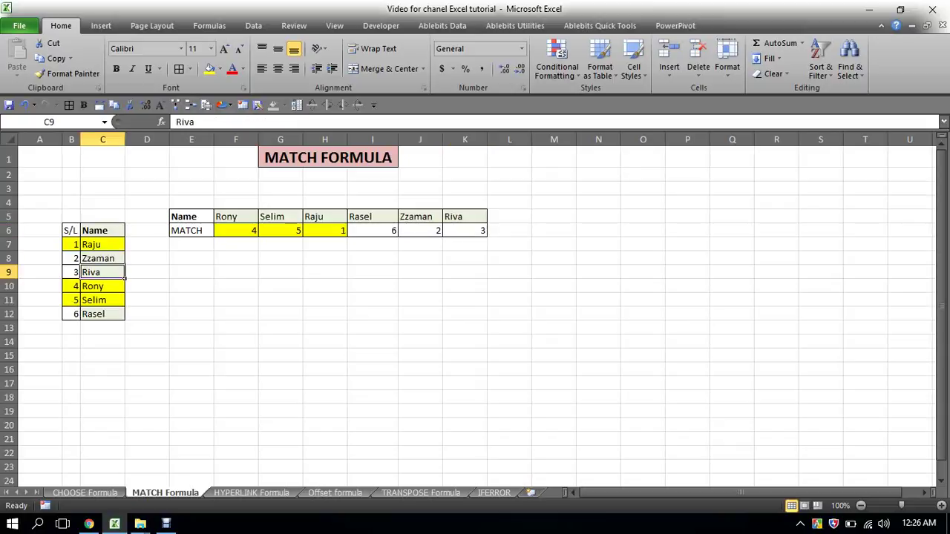